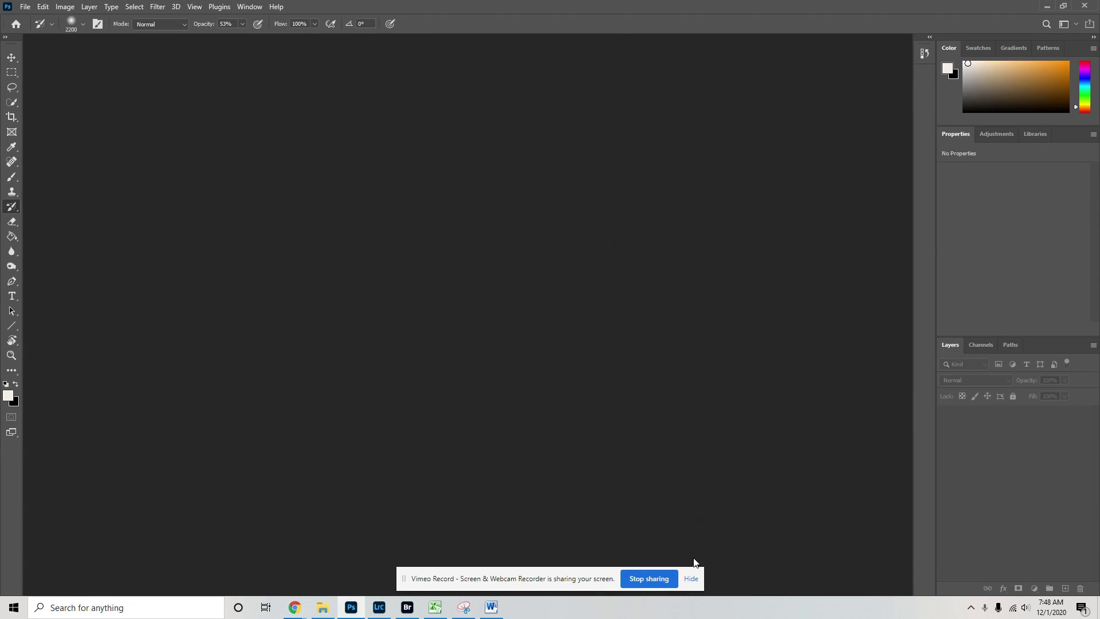
Float the panel dock and split Layers, with Channels beside it, into its own panel.
left_click(690, 578)
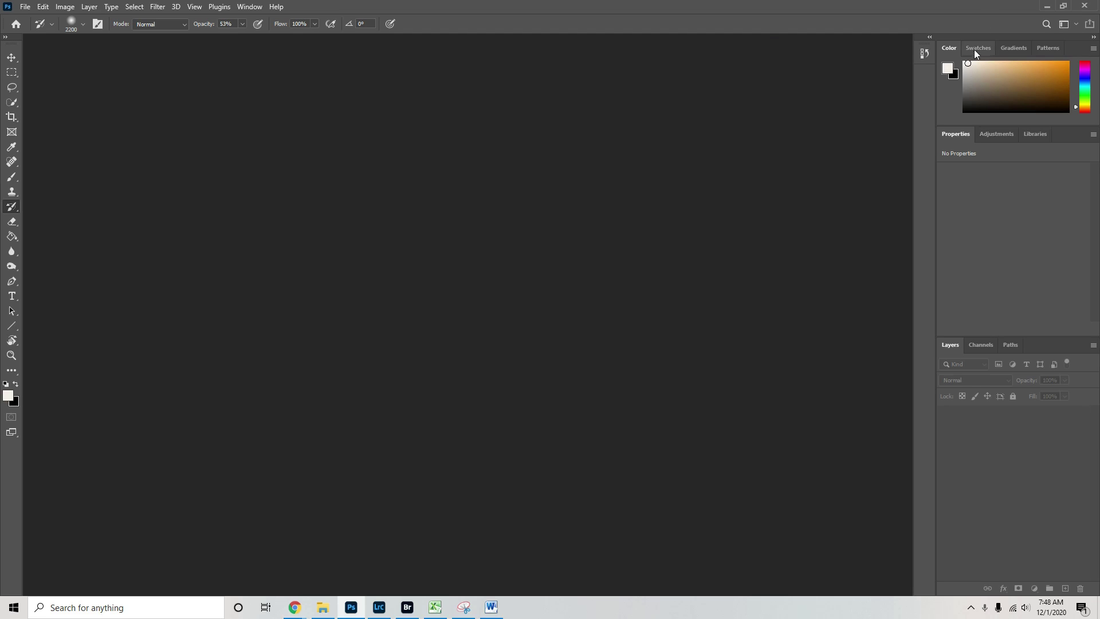
left_click_drag(1029, 41, 568, 142)
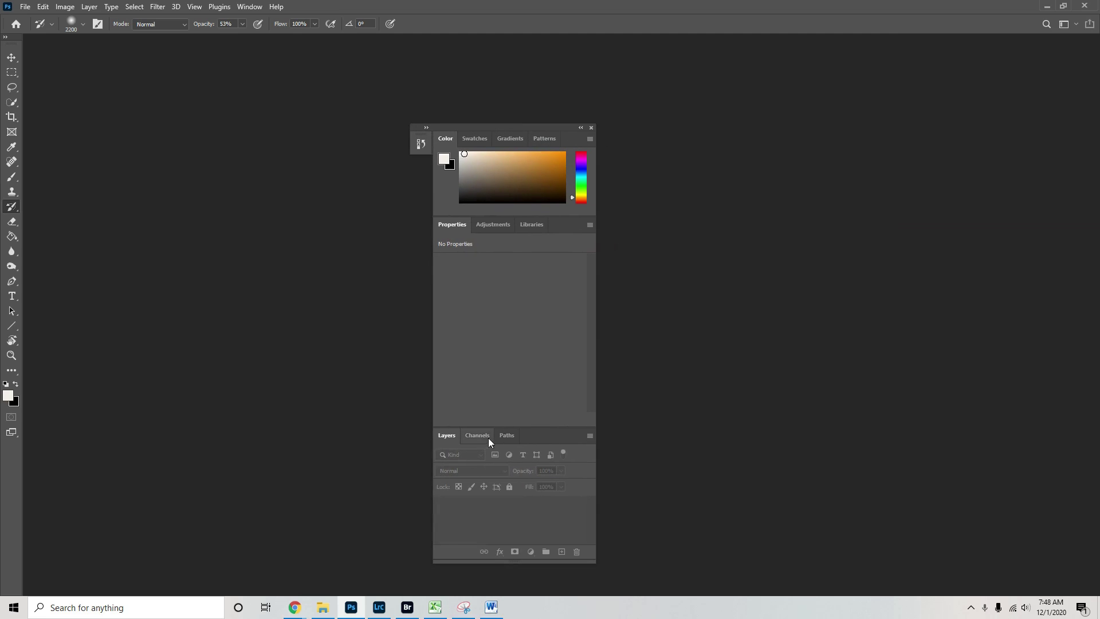
left_click_drag(478, 439, 892, 433)
left_click_drag(458, 435, 1021, 457)
left_click(983, 467)
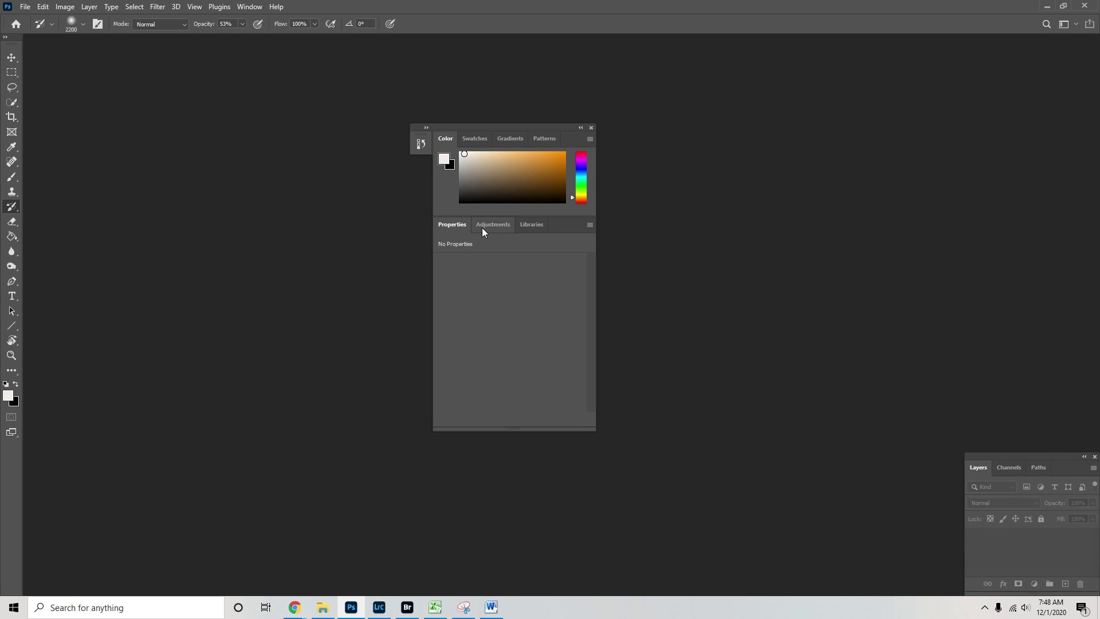
Float Adjustments as its own widened panel and group Properties with it.
left_click_drag(482, 228, 1036, 370)
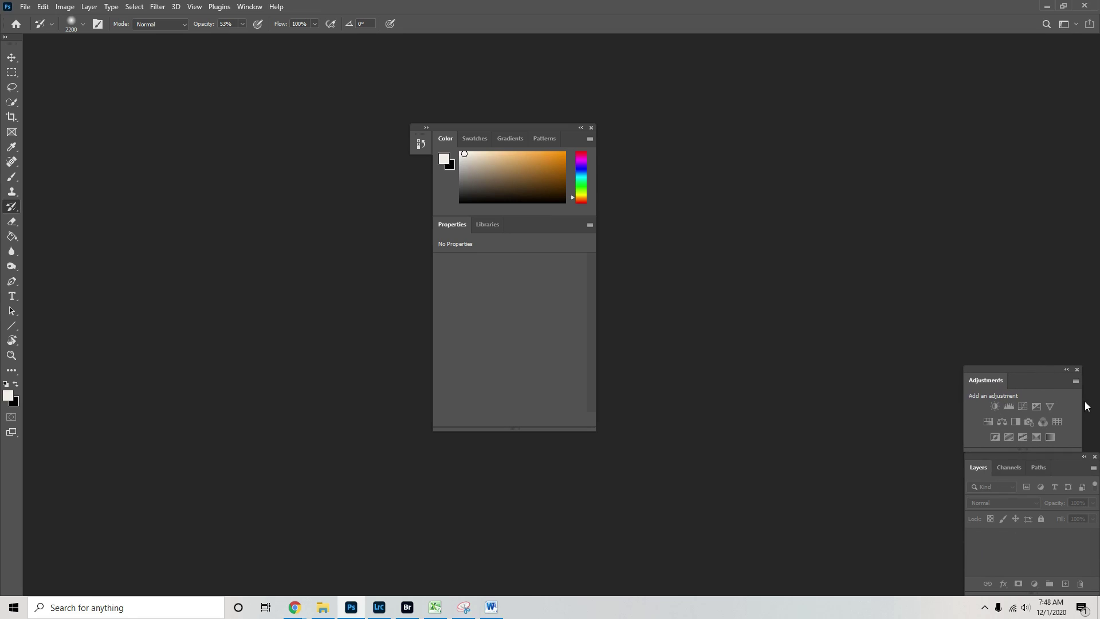
left_click_drag(1086, 405, 1097, 406)
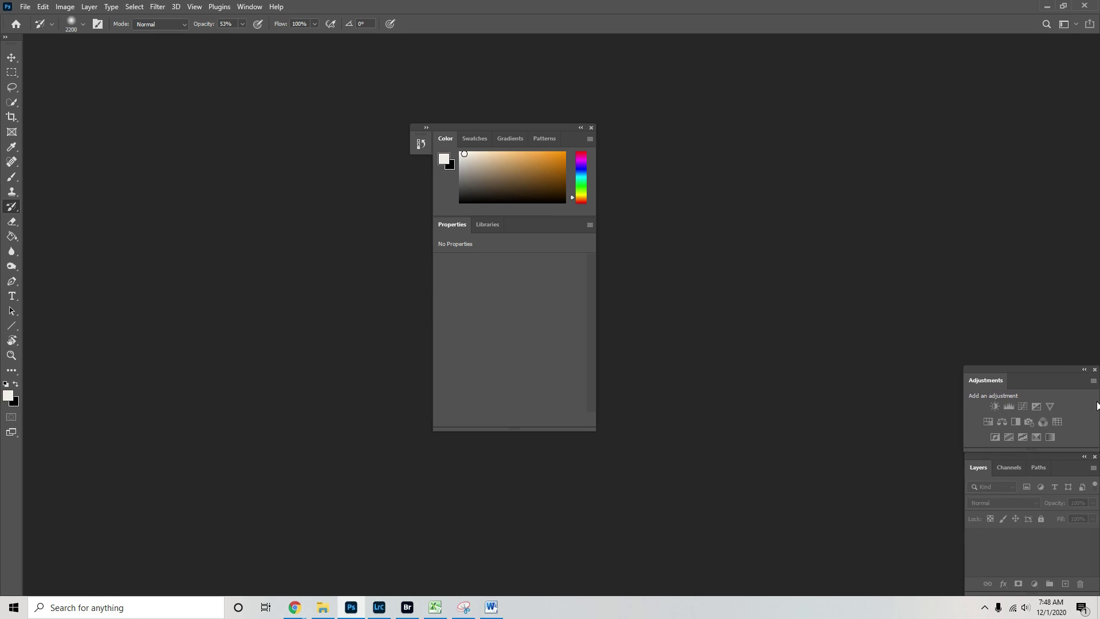
left_click_drag(452, 224, 1026, 391)
Pull the Libraries panel out of its group and close it.
left_click(986, 380)
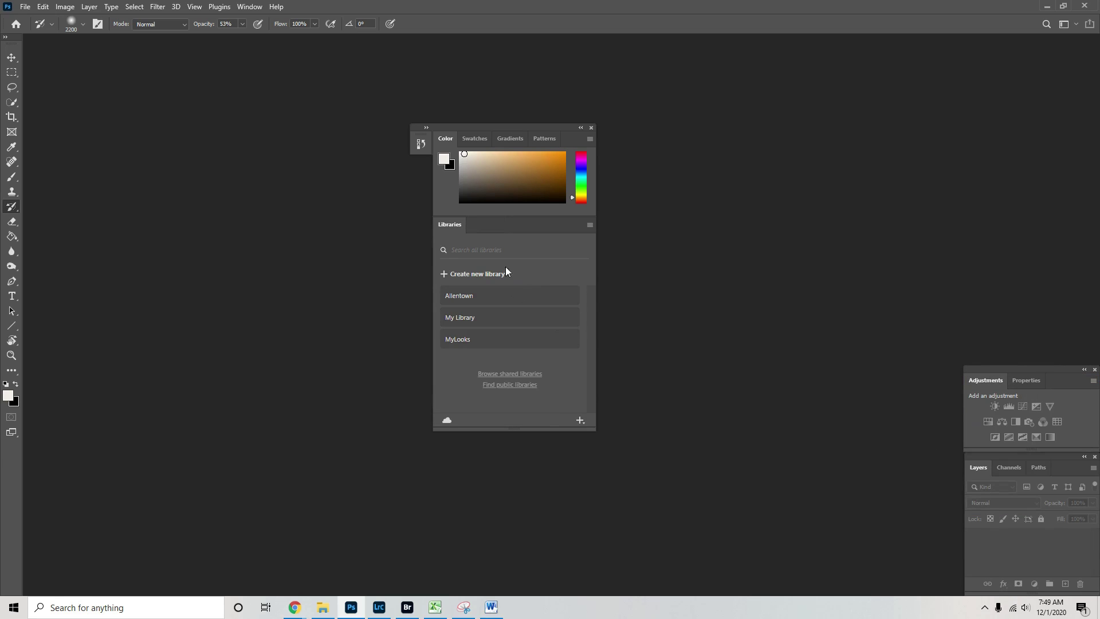
left_click_drag(452, 230, 278, 269)
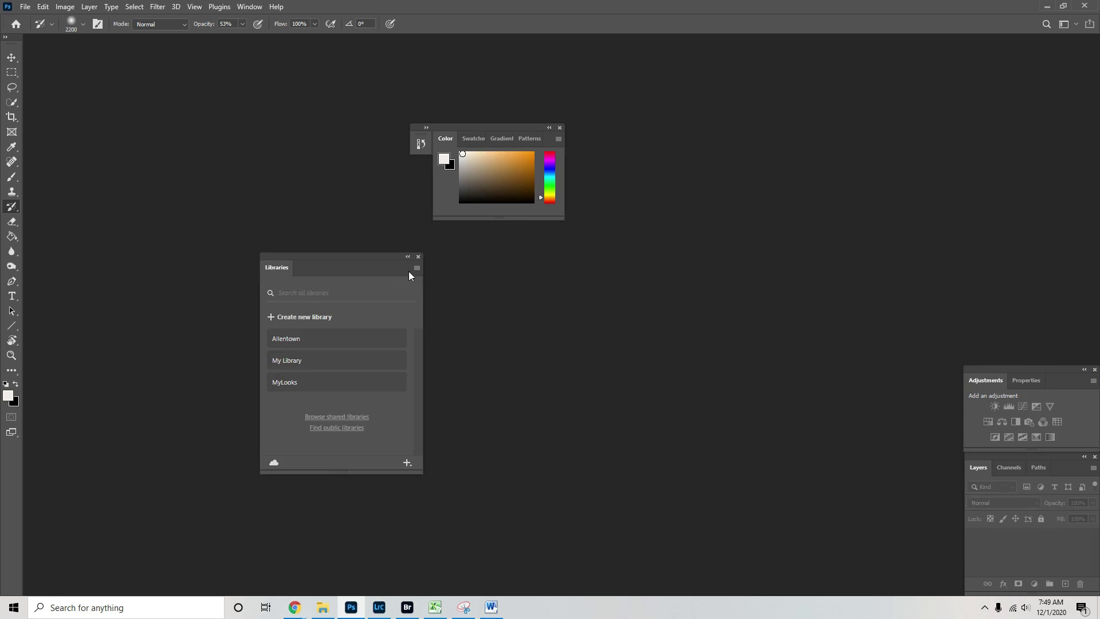
left_click(417, 261)
Dock an expanded, much taller History panel above the stacks and close the Color group.
left_click_drag(421, 144, 1031, 41)
left_click(916, 74)
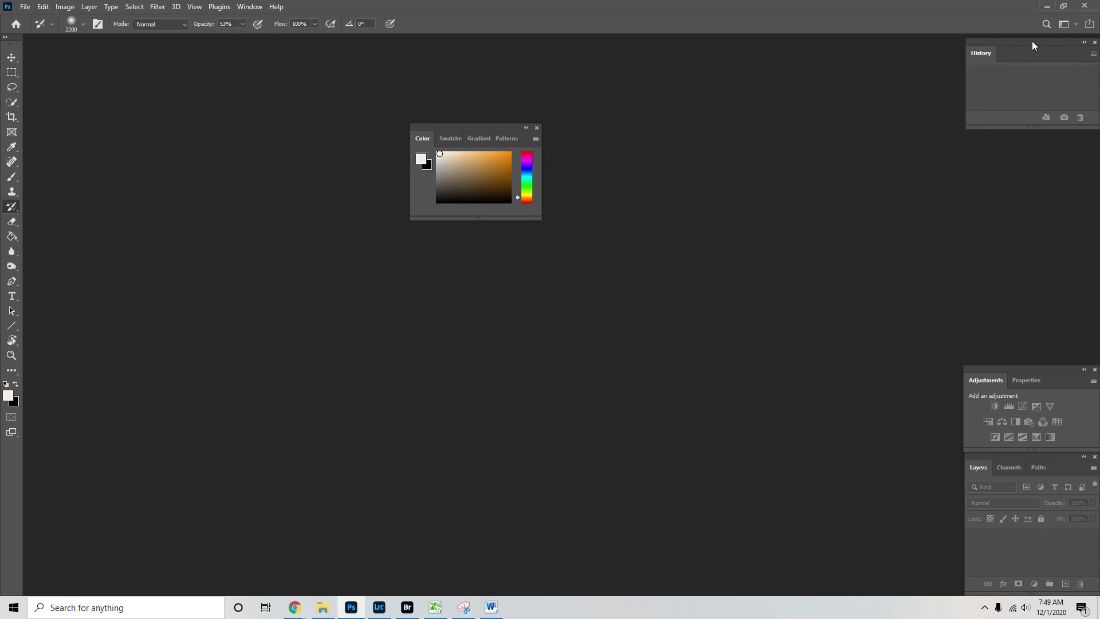
left_click_drag(1032, 127, 1035, 359)
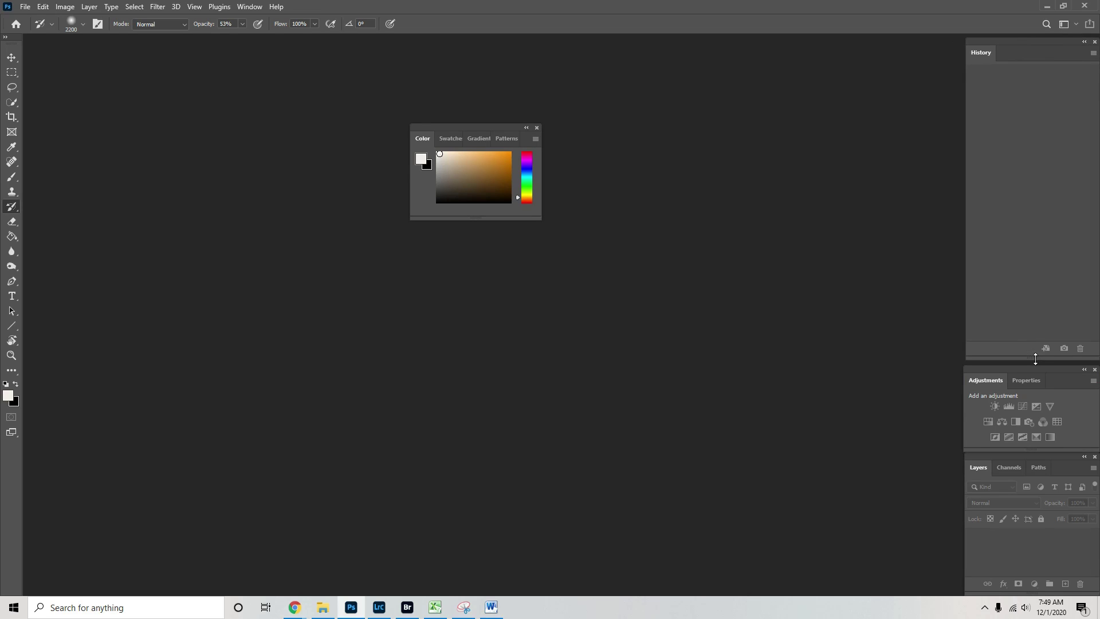
left_click(536, 127)
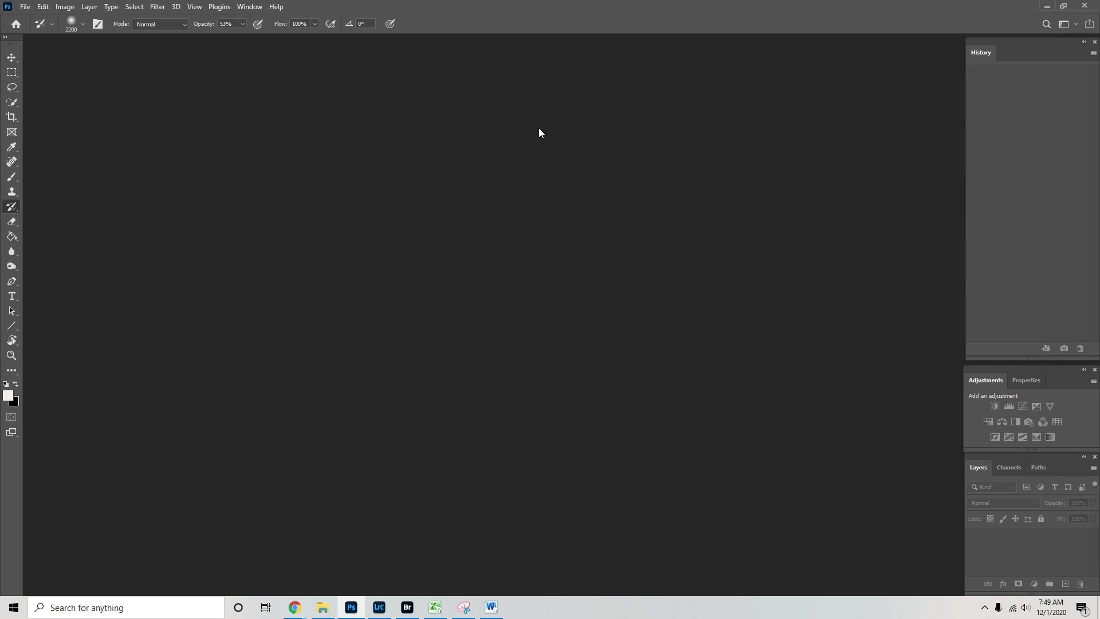
Open Window > Actions and dock it beside History, showing actions like PORTRAITURE and LIQUIFY.
left_click(254, 7)
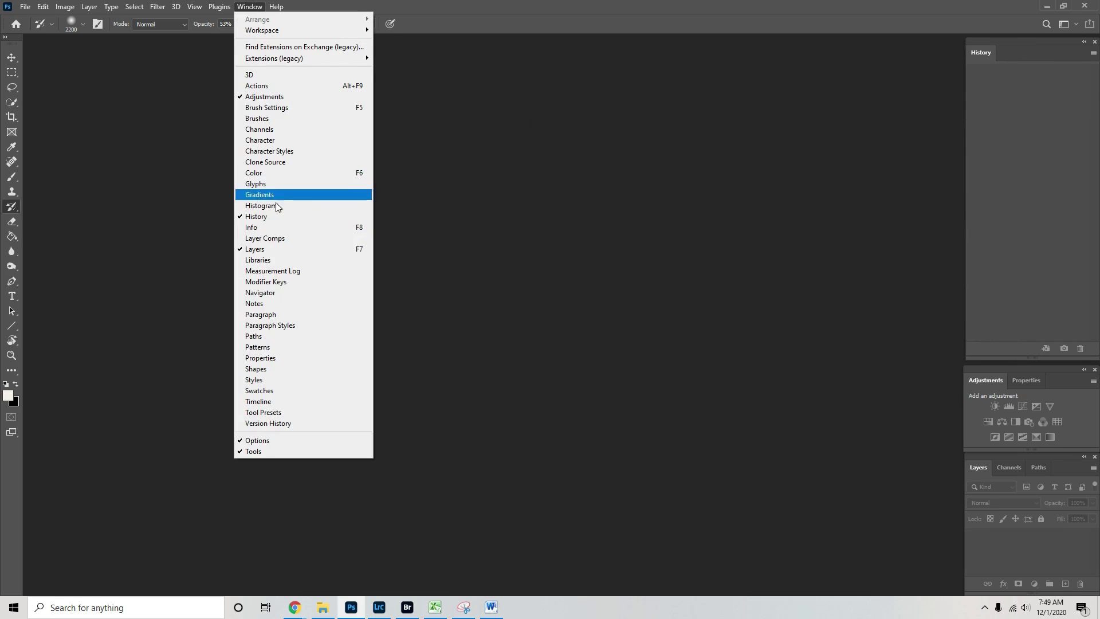
left_click(266, 86)
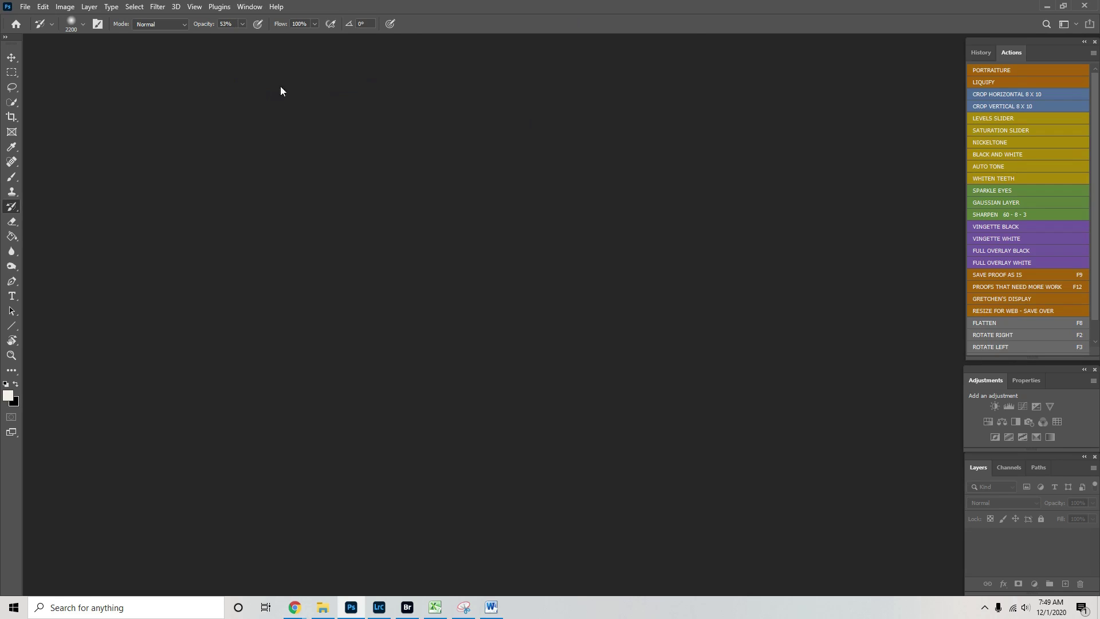
mouse_move(1012, 50)
left_mouse_down()
mouse_move(500, 124)
mouse_move(1008, 56)
left_mouse_up()
left_click(986, 56)
left_click(1008, 57)
left_click(975, 58)
left_click(1010, 52)
Open the Tool Presets panel from the Window menu.
left_click(251, 7)
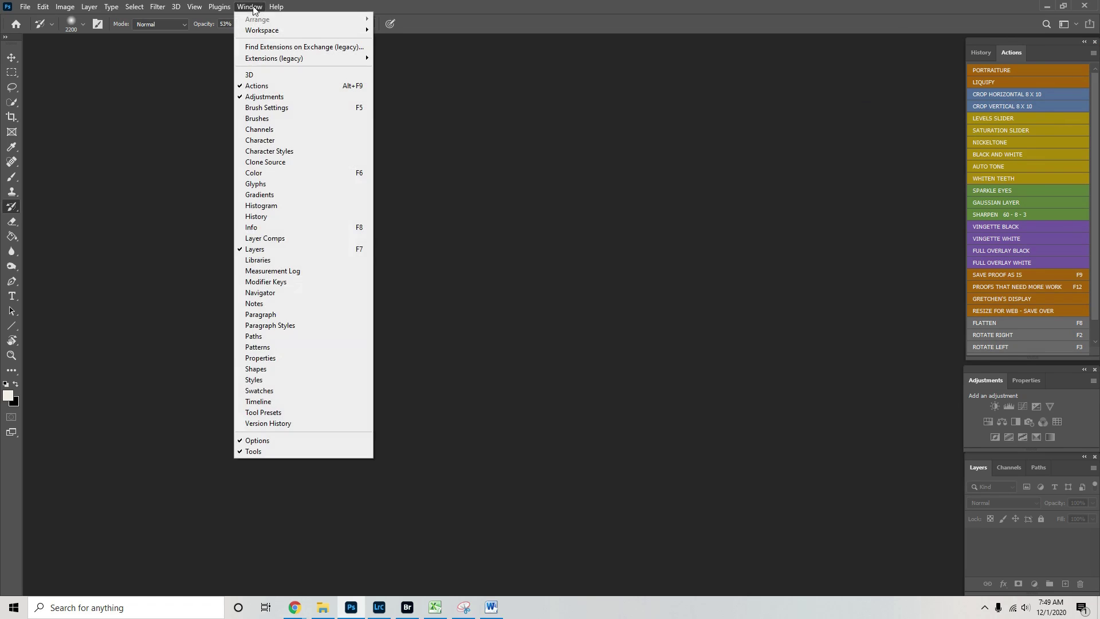
left_click(281, 412)
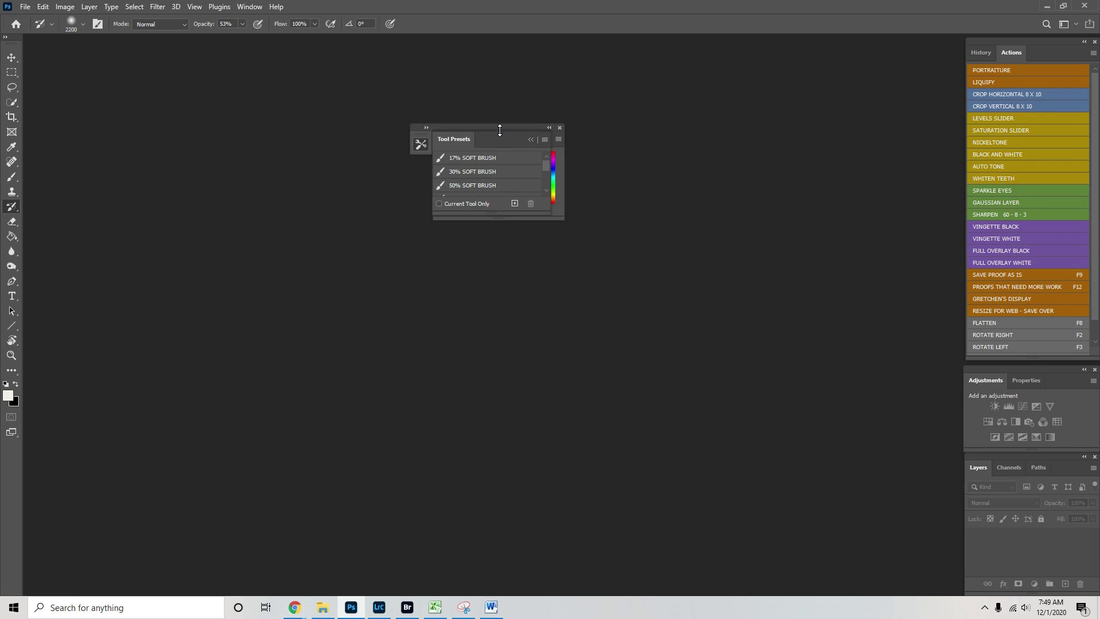
left_click(251, 7)
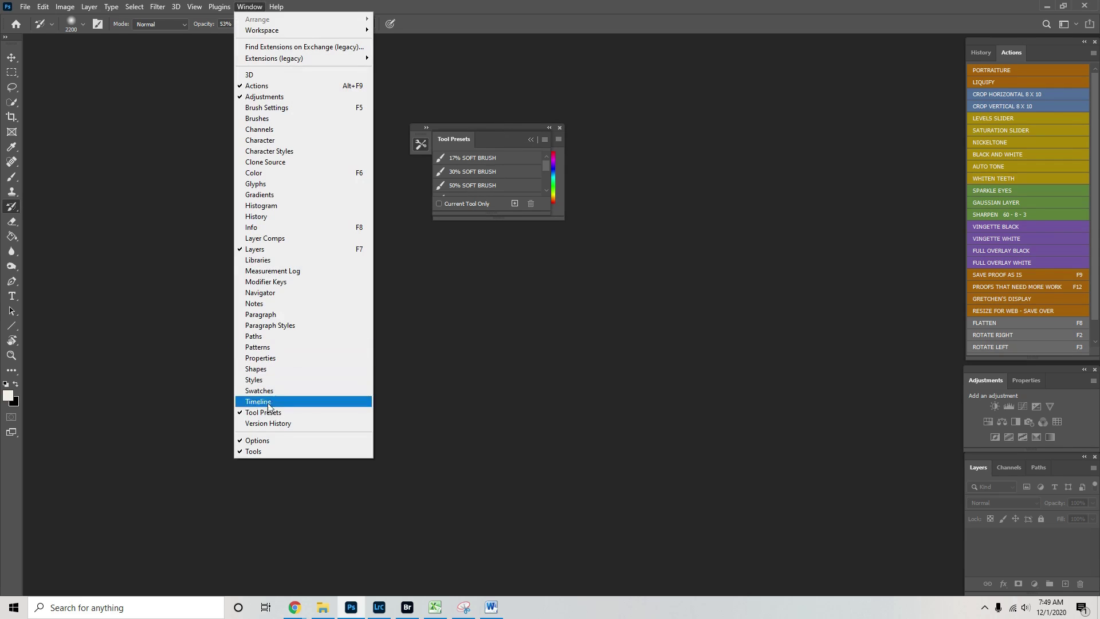
left_click(506, 136)
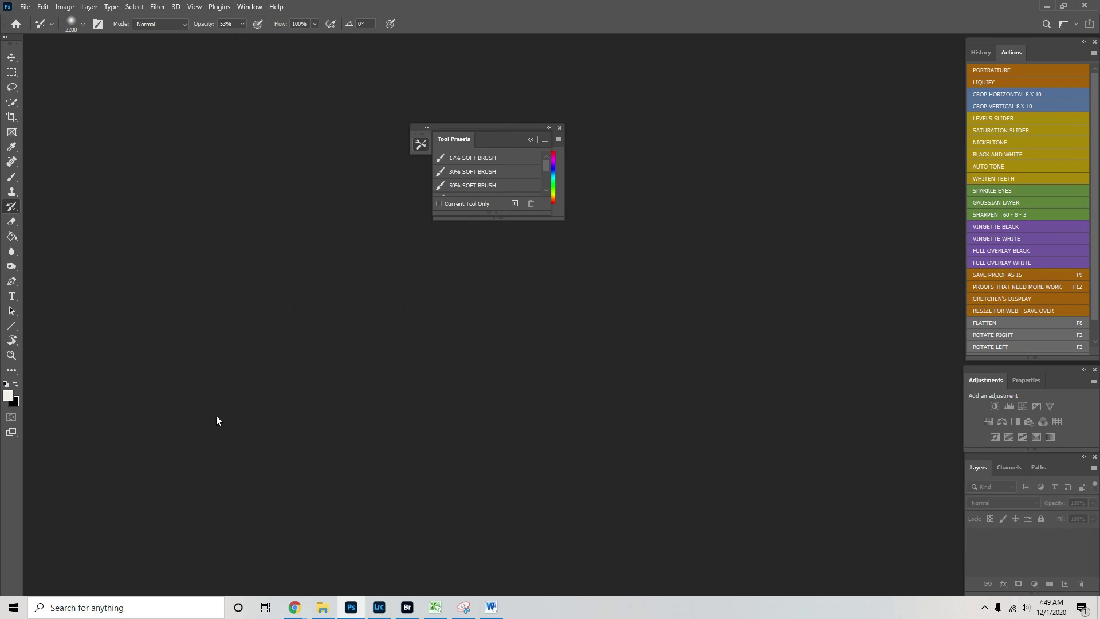
Close the Color panel and move Tool Presets lower left, enlarged to show seven presets.
left_click_drag(490, 145, 92, 501)
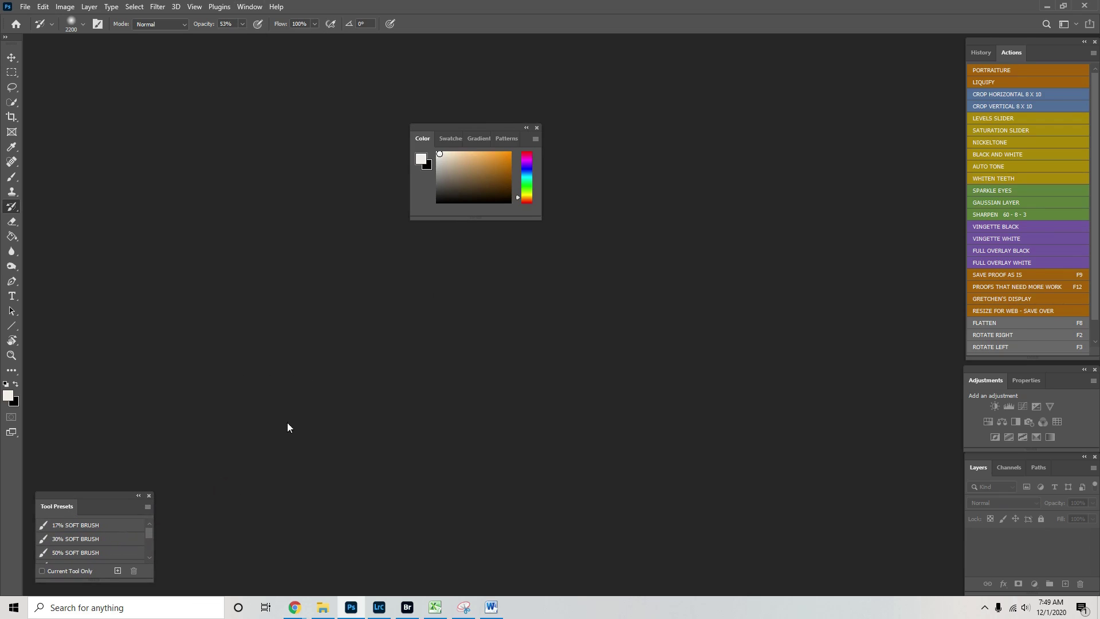
left_click(536, 128)
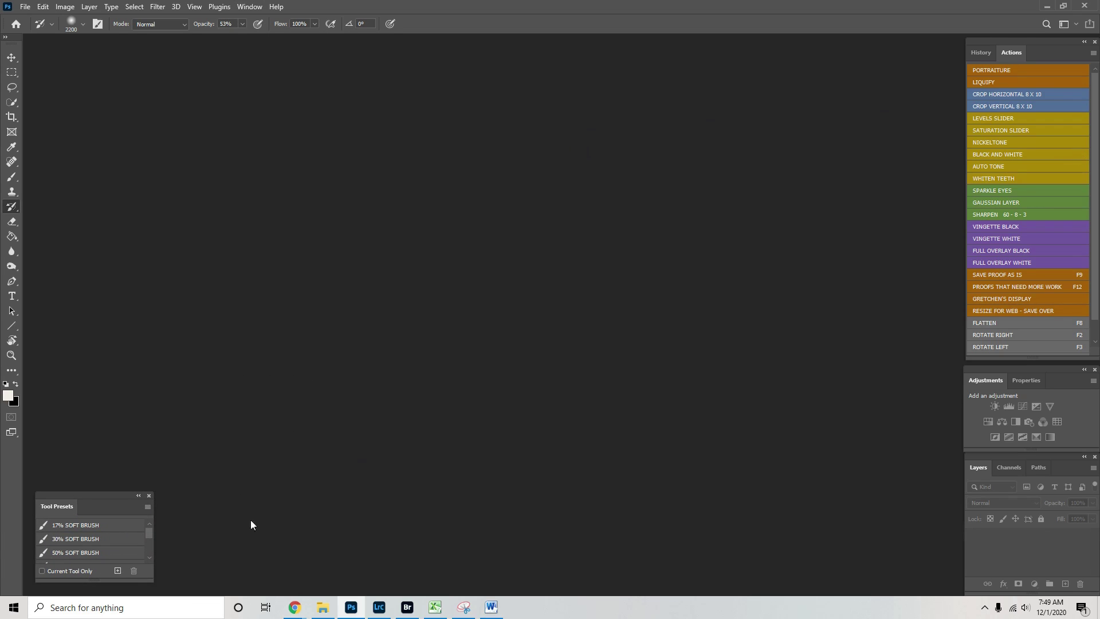
left_click_drag(106, 497, 99, 455)
left_click_drag(148, 540, 188, 590)
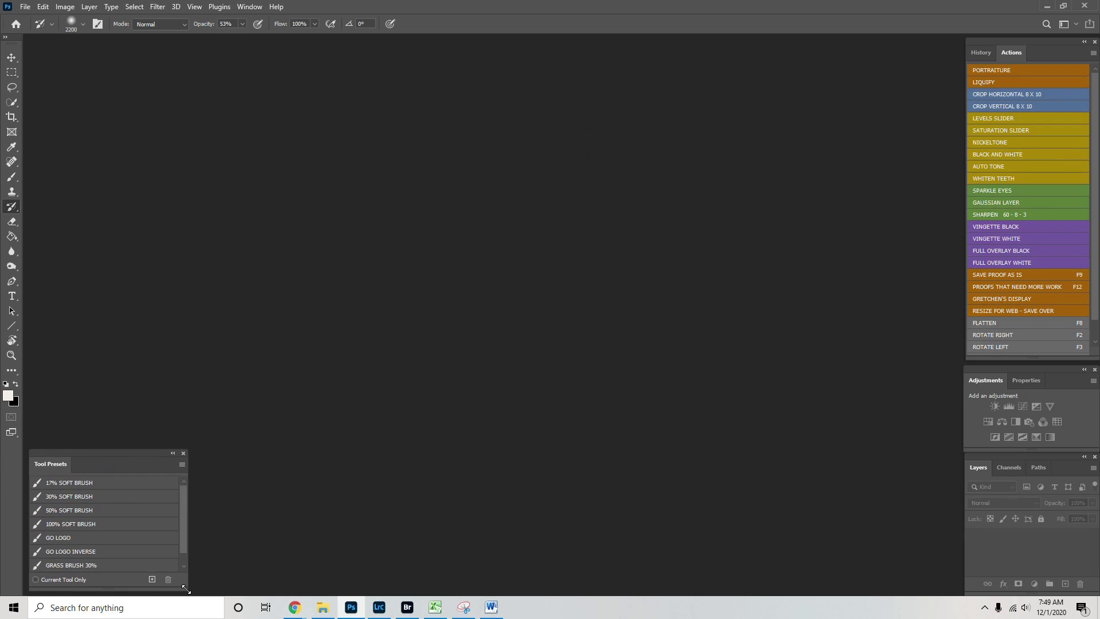
mouse_move(131, 451)
left_mouse_down()
mouse_move(135, 461)
mouse_move(128, 456)
left_mouse_up()
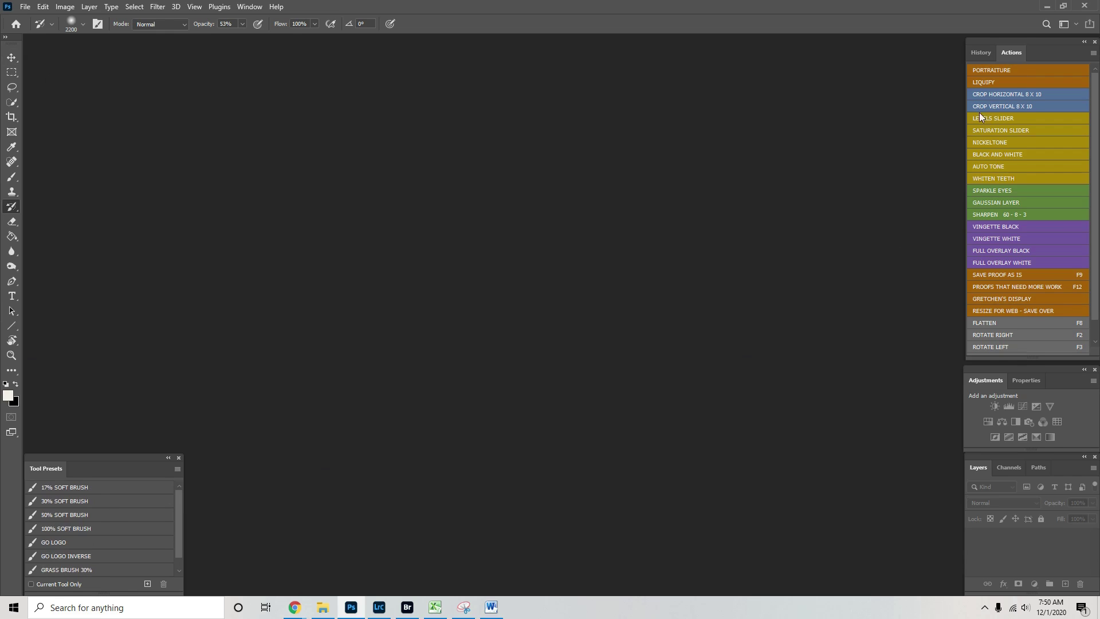
left_click(1026, 381)
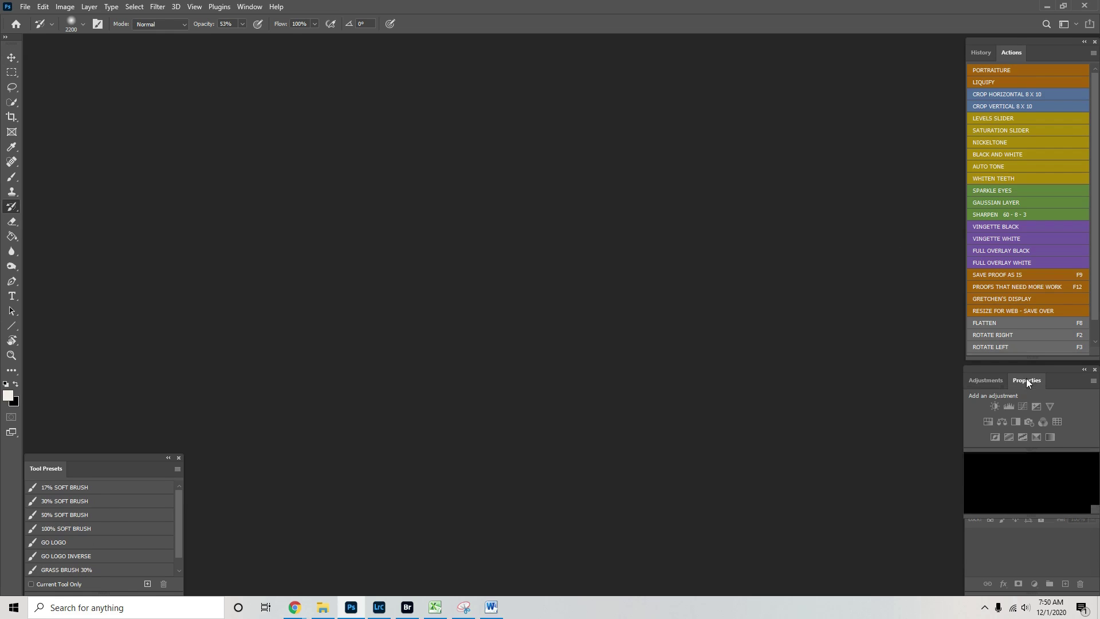
left_click(978, 382)
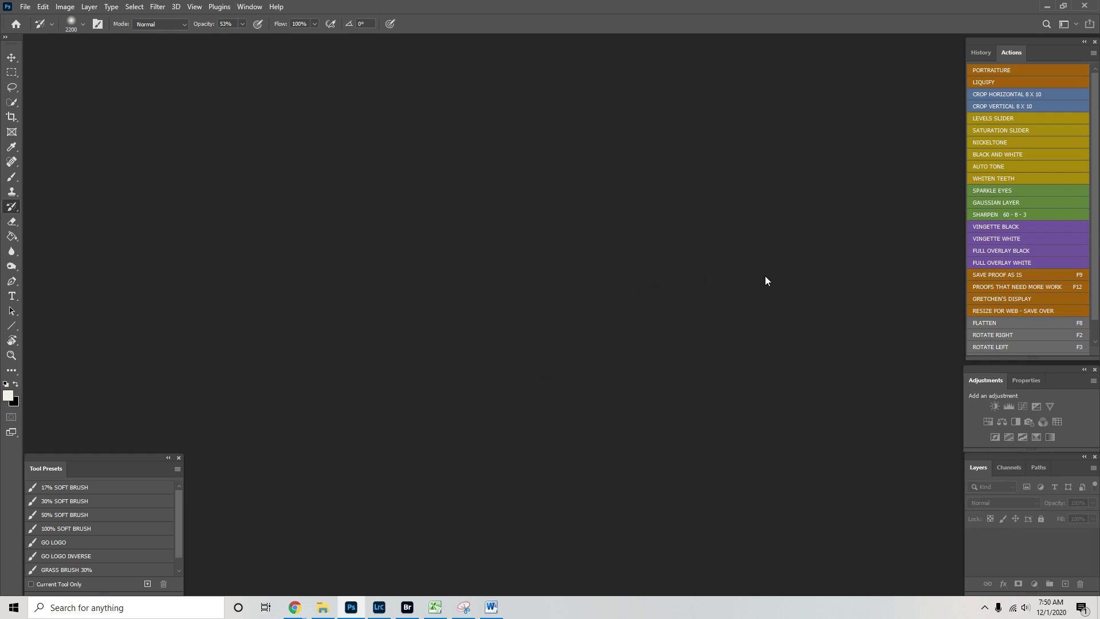
Save the layout via Window > Workspace > New Workspace as 'My New Wrokspace'.
left_click(249, 7)
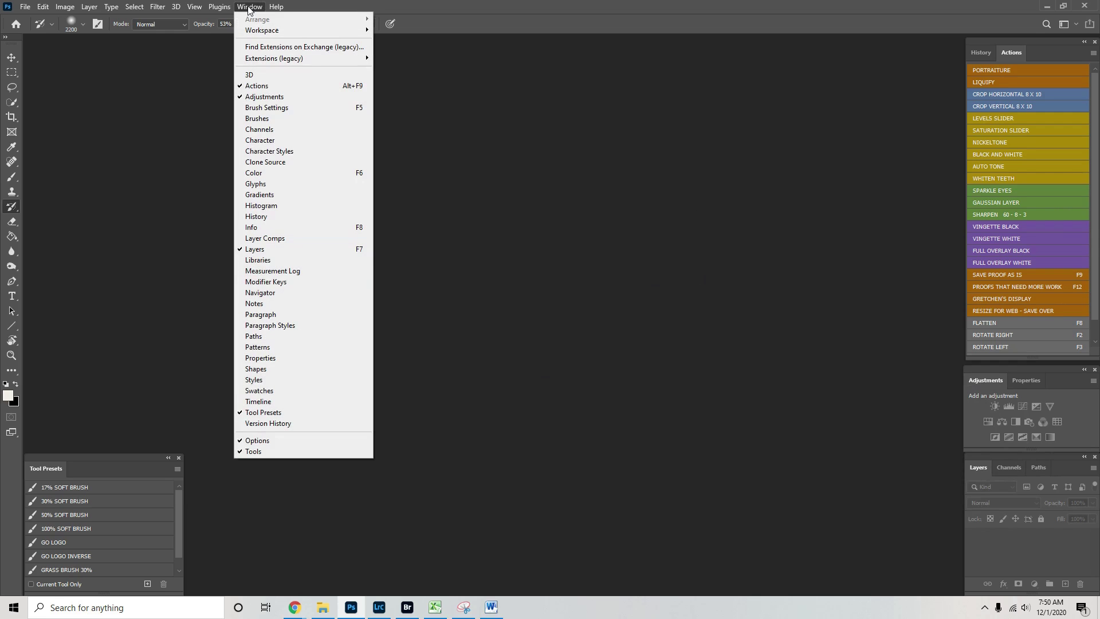
mouse_move(256, 31)
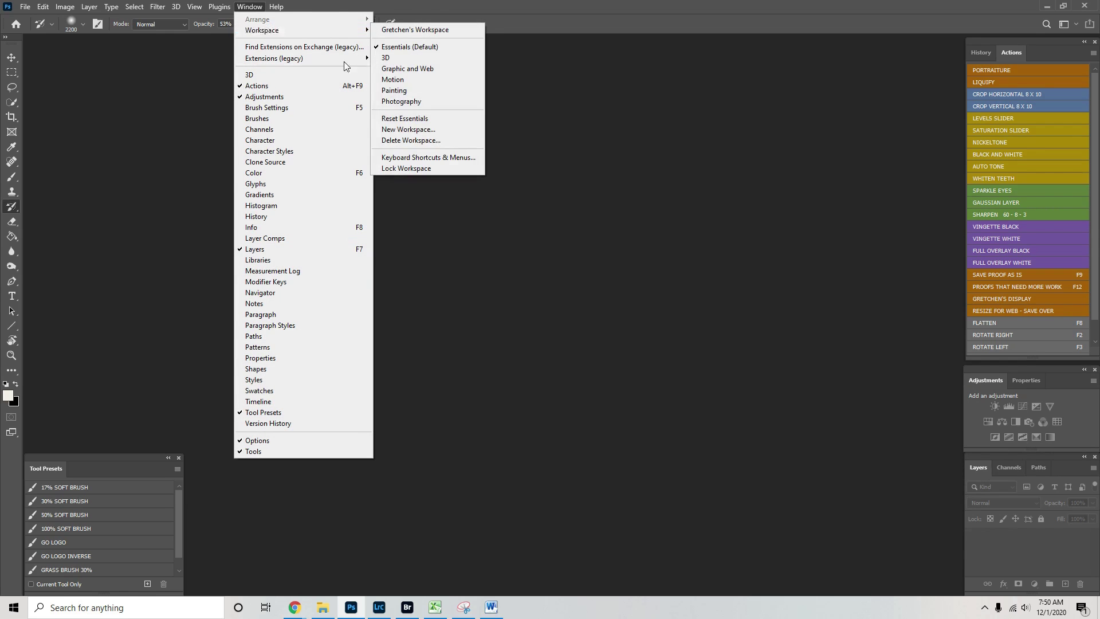
left_click(412, 129)
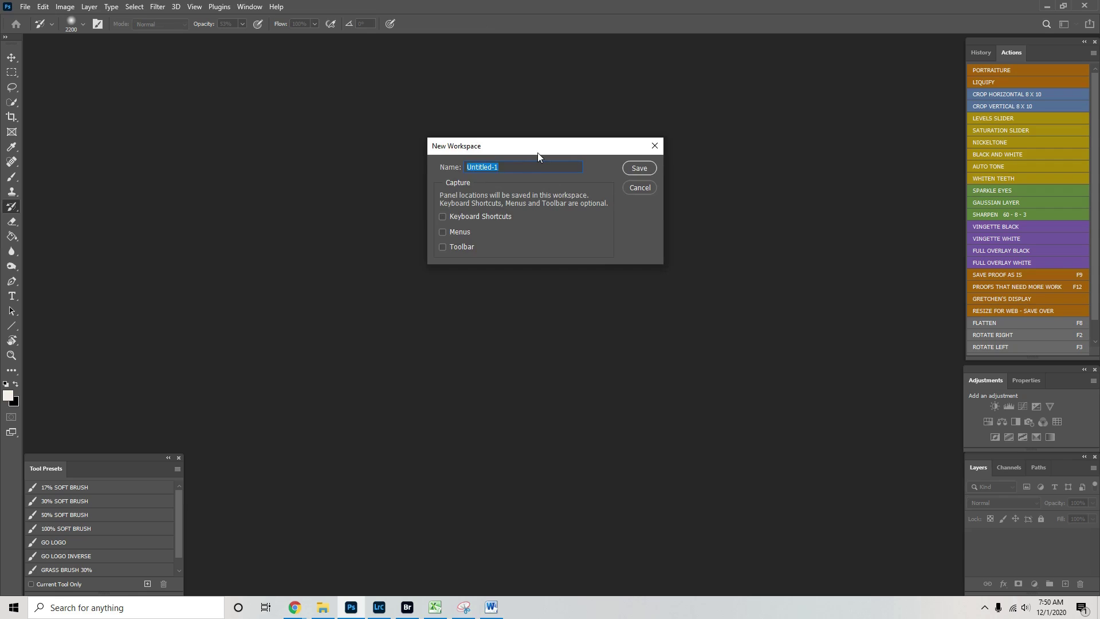
type("My New Wrokspace")
left_click(642, 171)
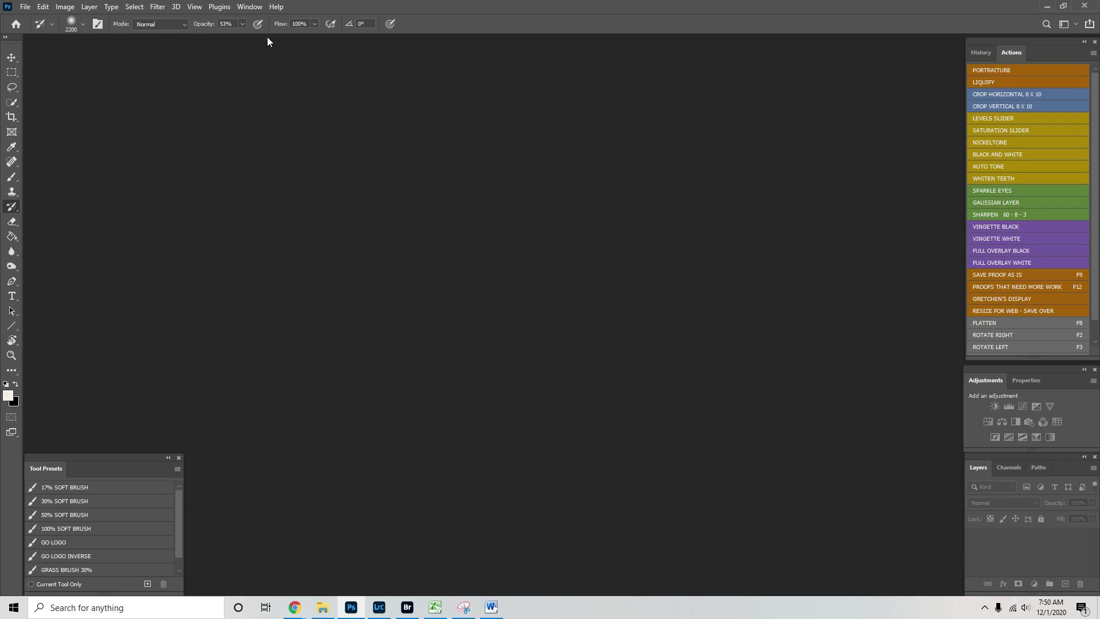
Drag the Actions, Adjustments and Tool Presets panels out of the dock to float.
left_click_drag(1051, 43, 339, 211)
left_click_drag(1027, 367, 602, 166)
left_click_drag(159, 456, 1006, 313)
Restore the docked layout by choosing the saved workspace from Window > Workspace.
left_click(249, 6)
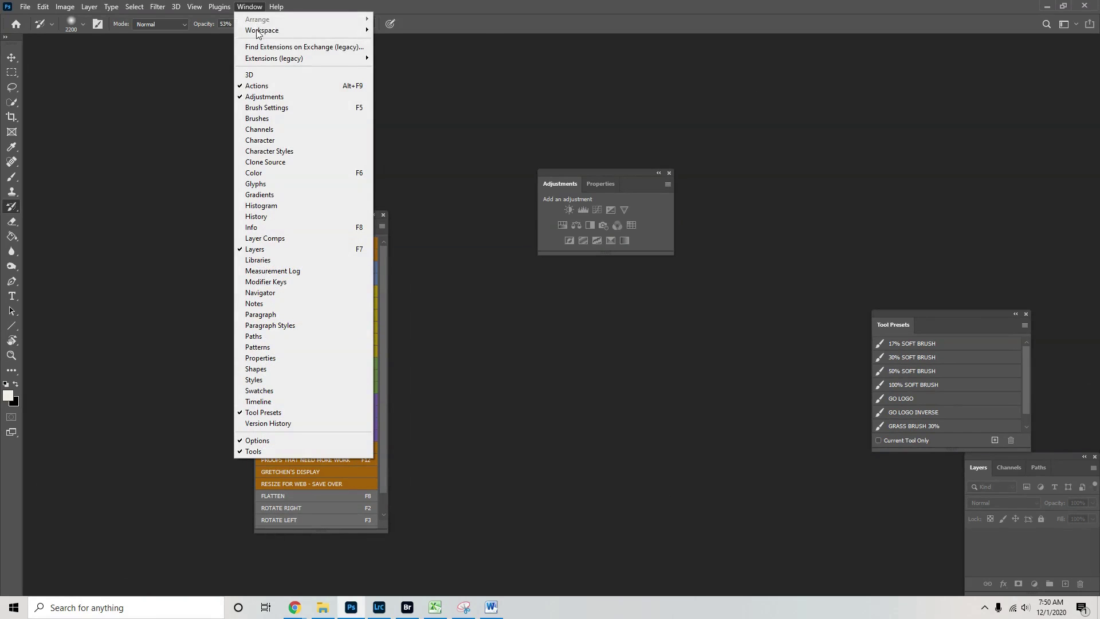
mouse_move(295, 36)
left_click(412, 40)
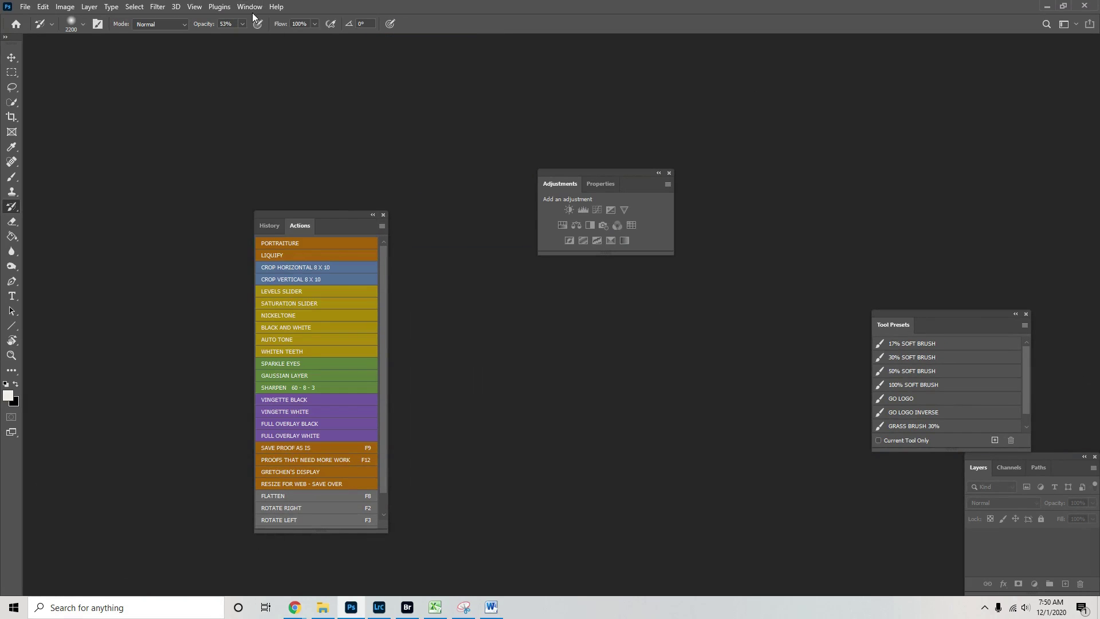
left_click(249, 6)
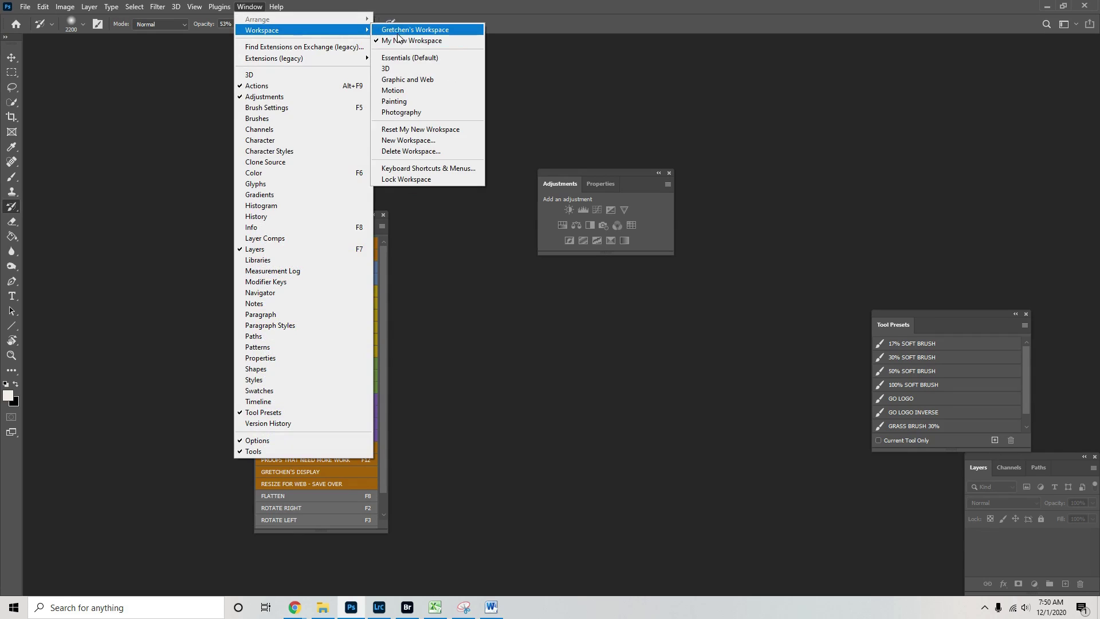
left_click(398, 33)
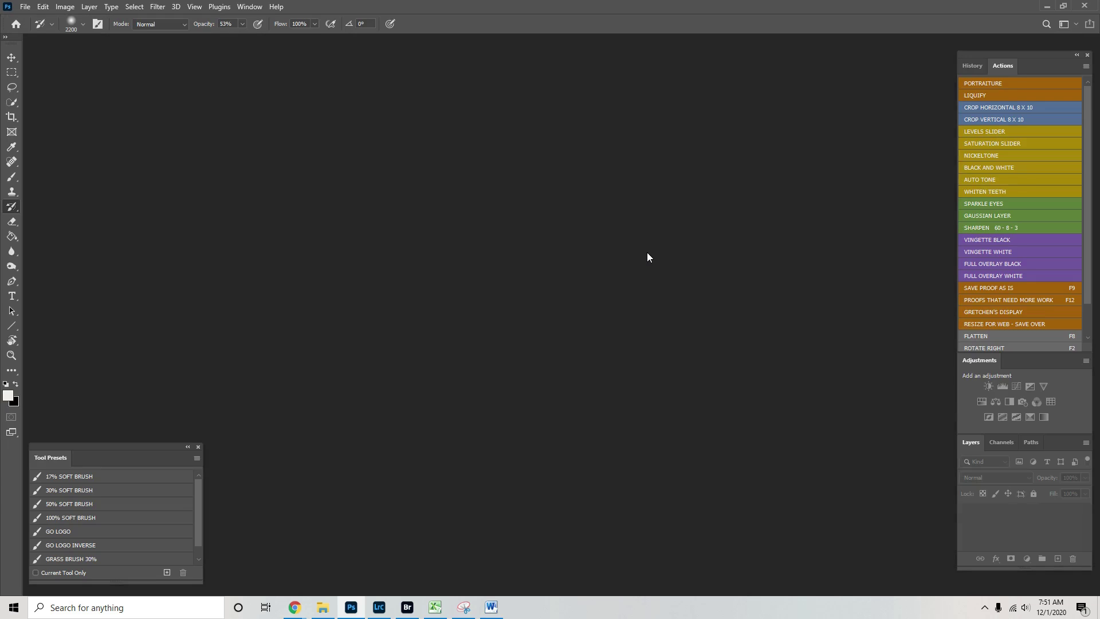
key("Tab")
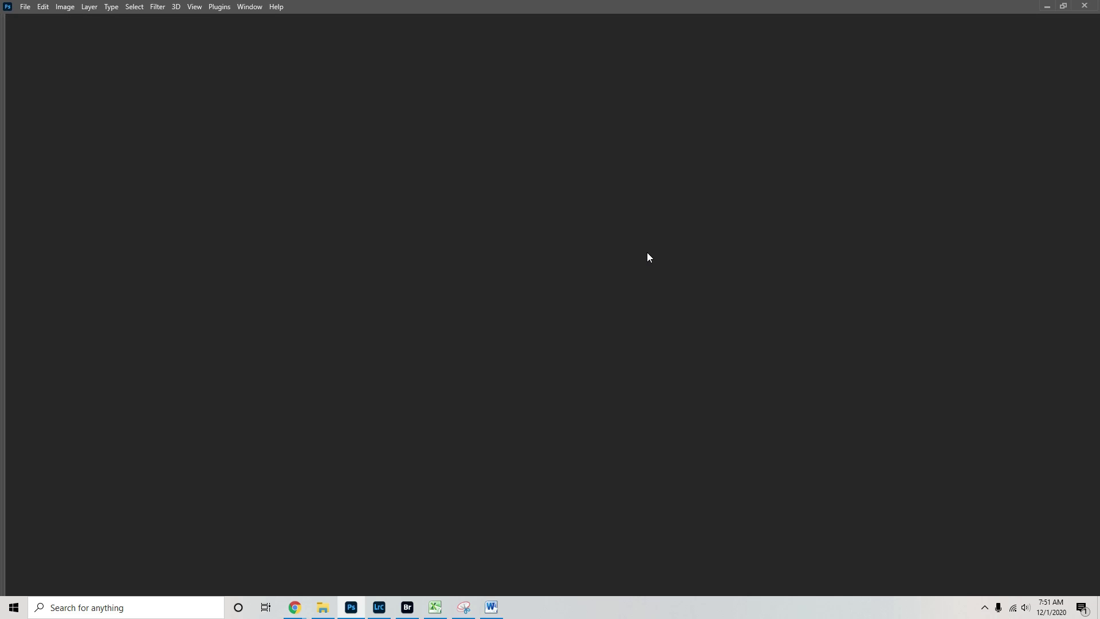
key("Tab")
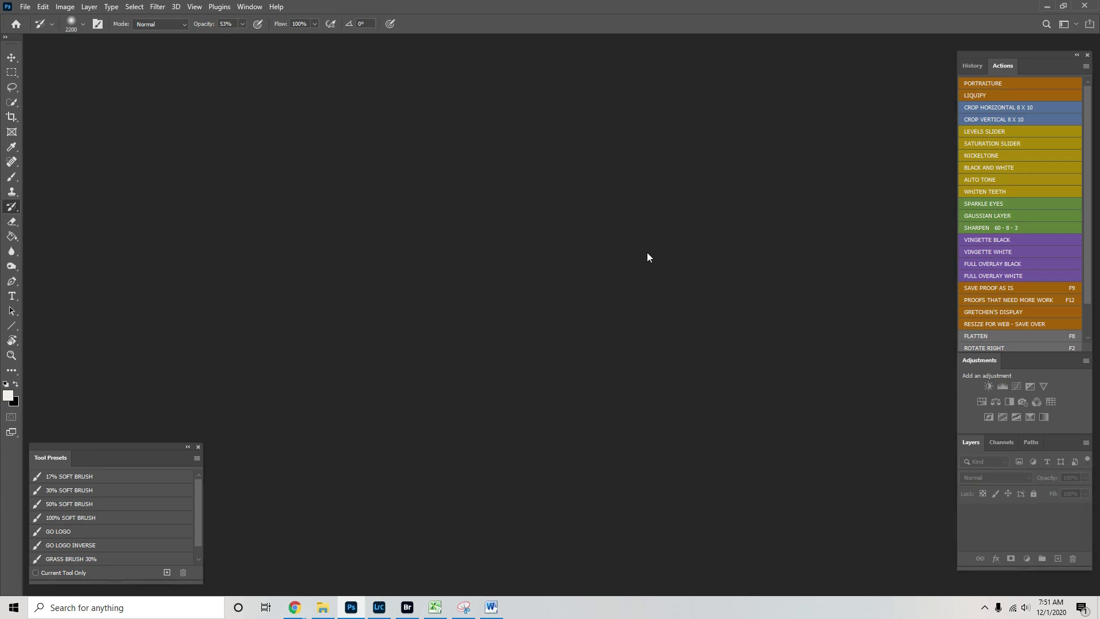